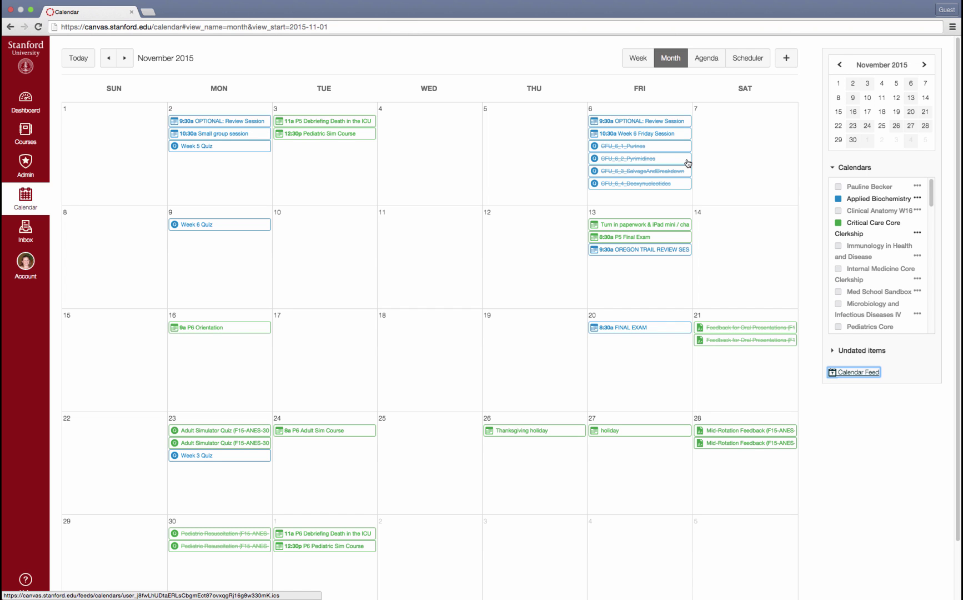
Preview the calendar in agenda and week views, then return to month view.
{"action": "left_click", "coordinate": [705, 59]}
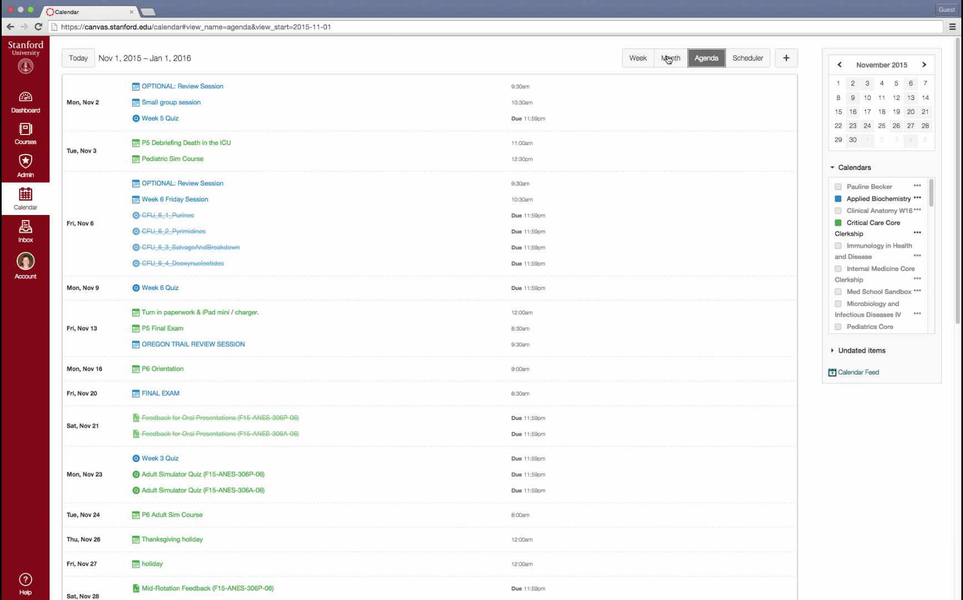
{"action": "left_click", "coordinate": [638, 59]}
{"action": "left_click", "coordinate": [671, 57]}
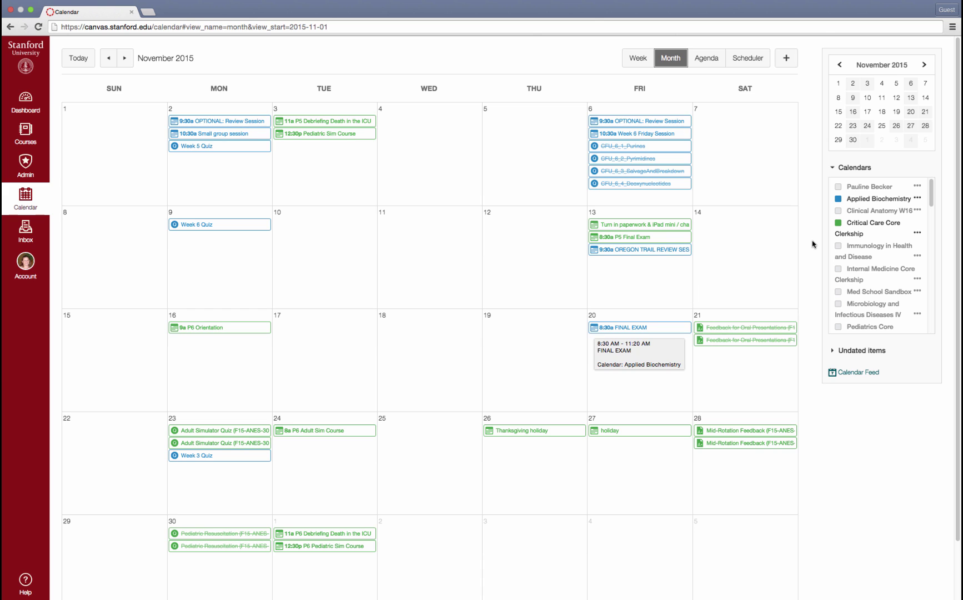
Hide and re-show the Applied Biochemistry and Critical Care Core Clerkship events.
{"action": "left_click", "coordinate": [839, 199]}
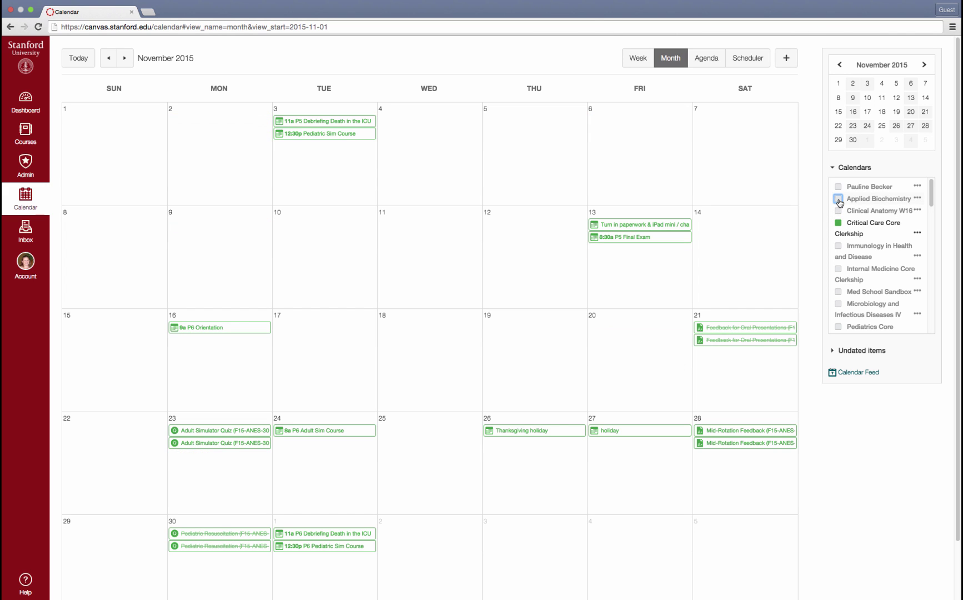
{"action": "left_click", "coordinate": [839, 199]}
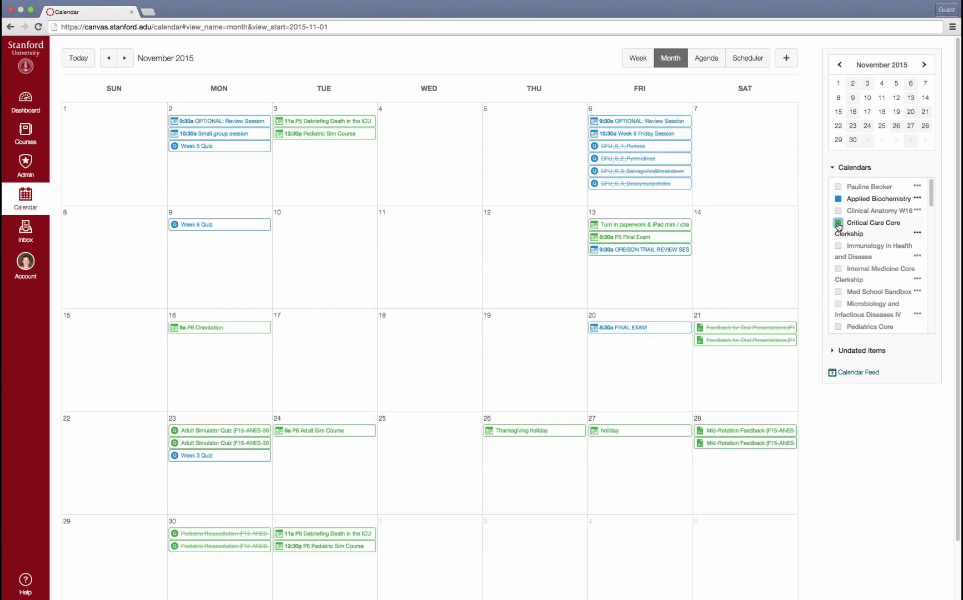
{"action": "left_click", "coordinate": [838, 224]}
{"action": "left_click", "coordinate": [838, 224]}
Set Applied Biochemistry's course color to teal.
{"action": "left_click", "coordinate": [918, 199]}
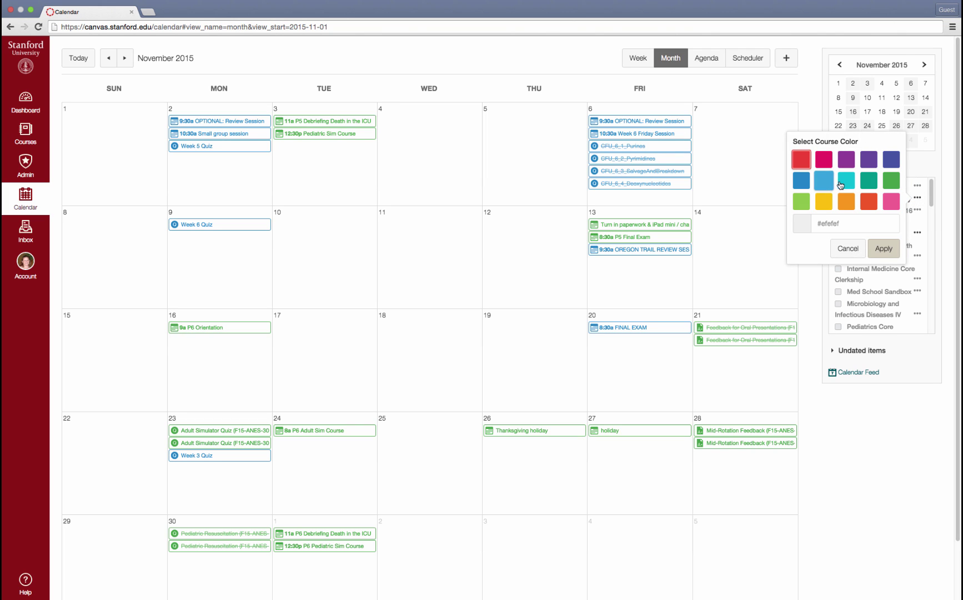
{"action": "left_click", "coordinate": [846, 181]}
{"action": "left_click", "coordinate": [881, 250]}
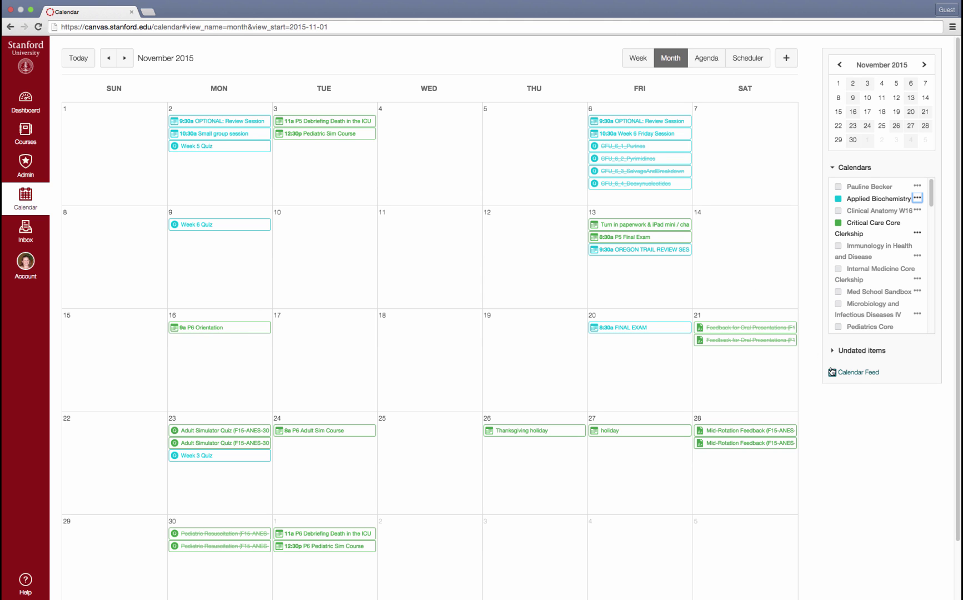
Open the Calendar Feed dialog showing the iCal subscription link.
{"action": "left_click", "coordinate": [858, 373]}
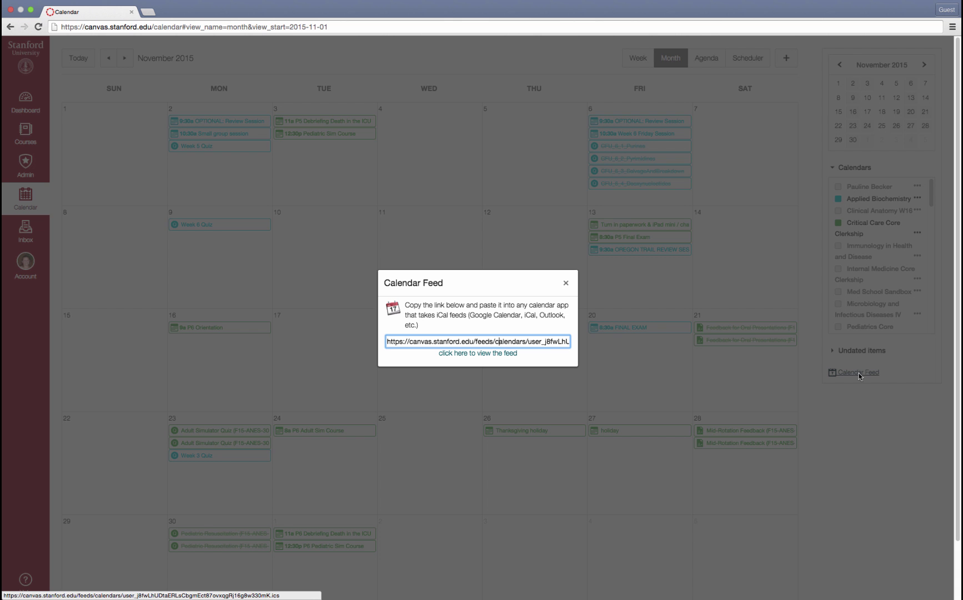